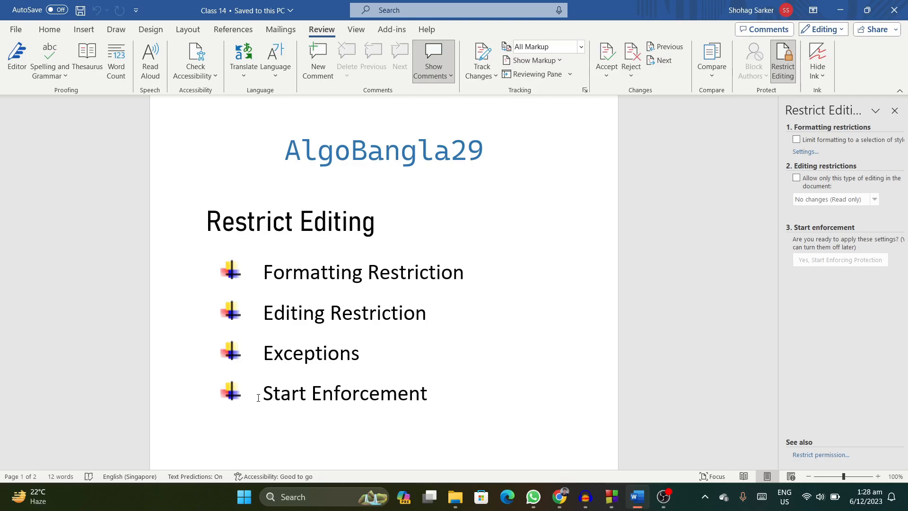
Step: Switch to the Home ribbon while keeping the Restrict Editing pane open
left_click(49, 29)
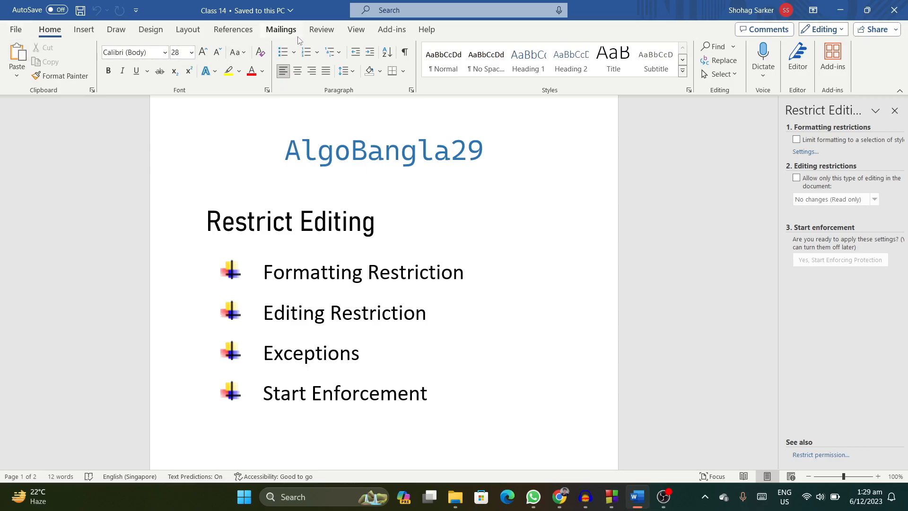
Step: From Review, reopen the Restrict Editing pane and check 'Limit formatting to a selection of styles'
left_click(314, 30)
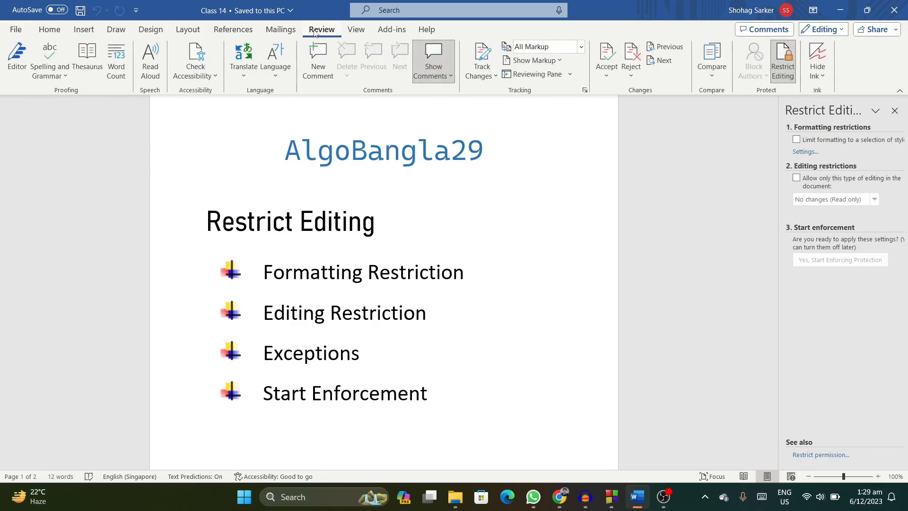
left_click(782, 66)
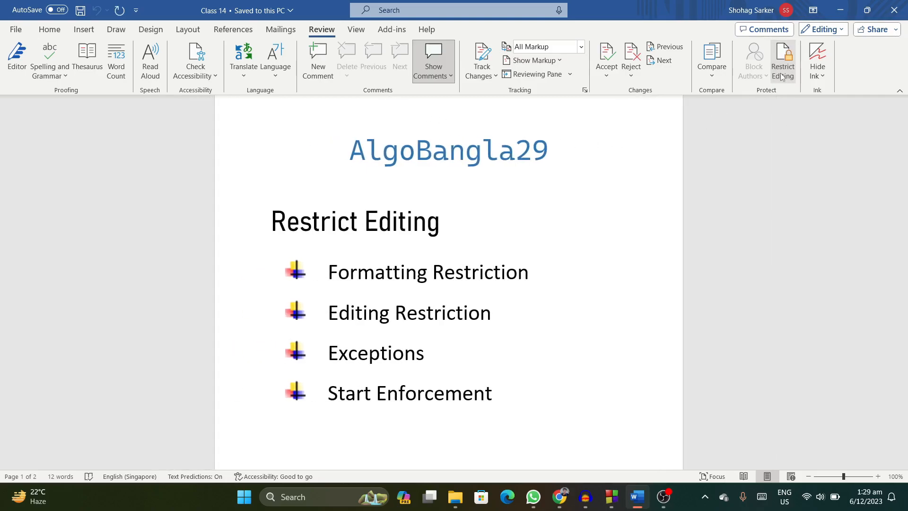
left_click(782, 71)
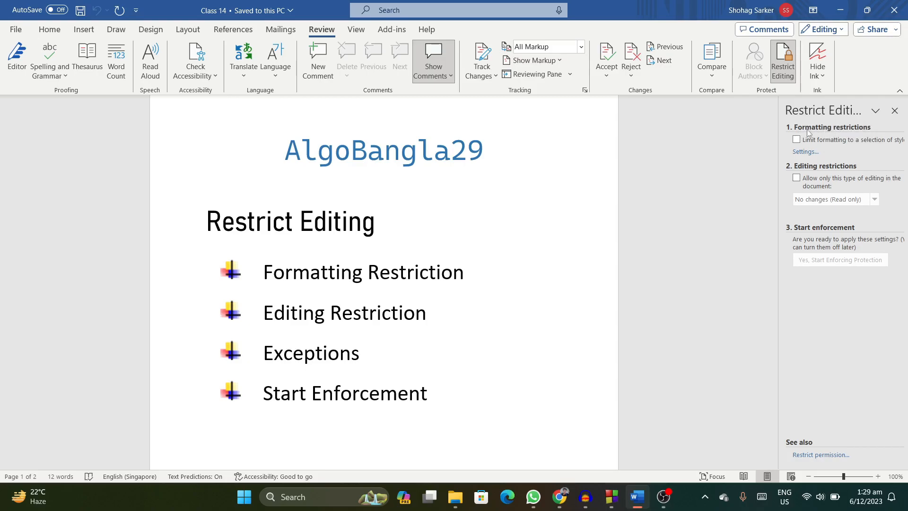
left_click(796, 139)
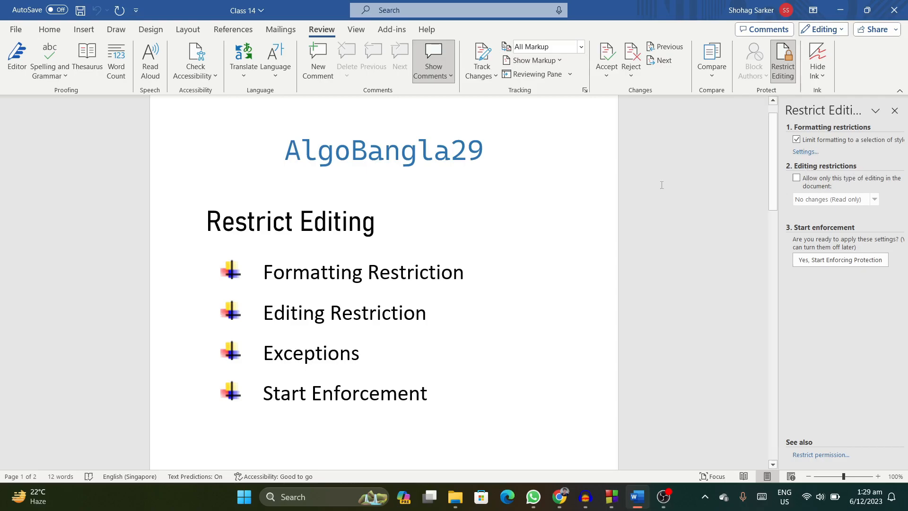
Step: Select the AlgoBangla29 title, restrict editing to No changes (Read only), and tick Everyone as exception
left_click_drag(289, 154, 480, 164)
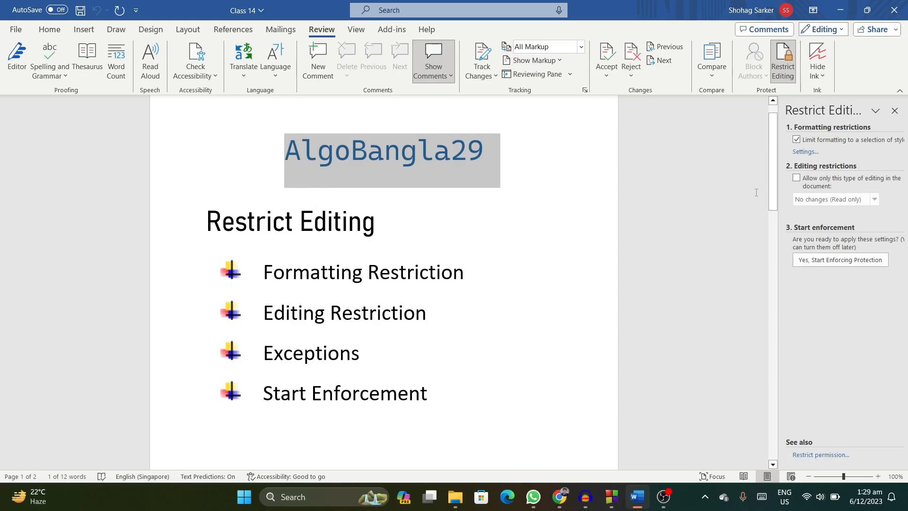
left_click(797, 186)
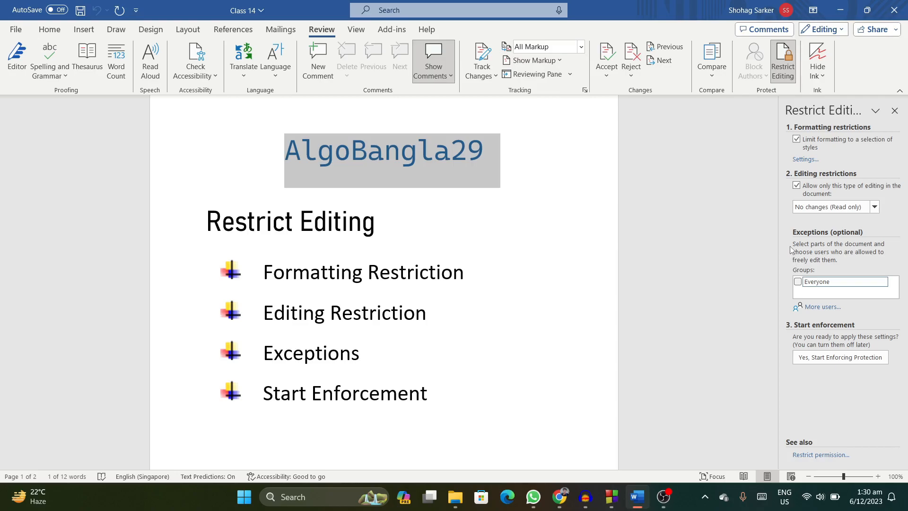
left_click(798, 281)
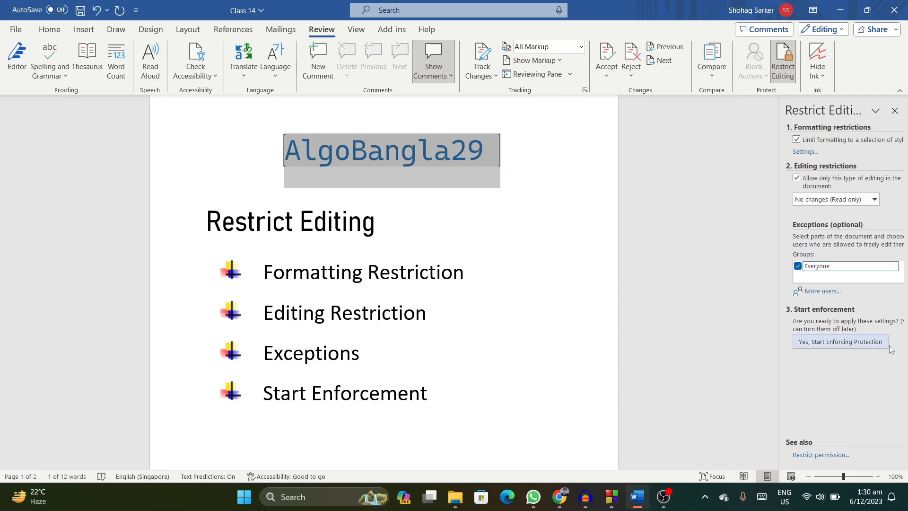
Step: Start enforcing the protection, entering and confirming a password
left_click(819, 343)
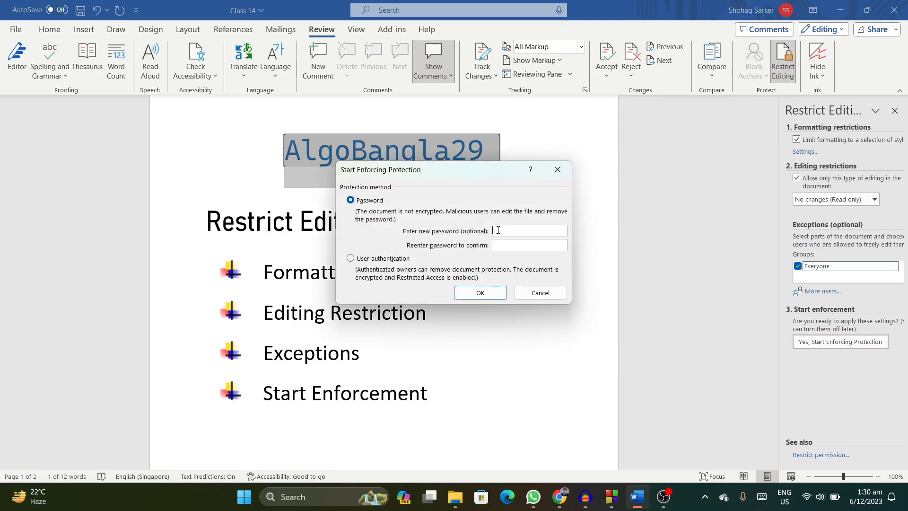
type("Algo")
key("Return")
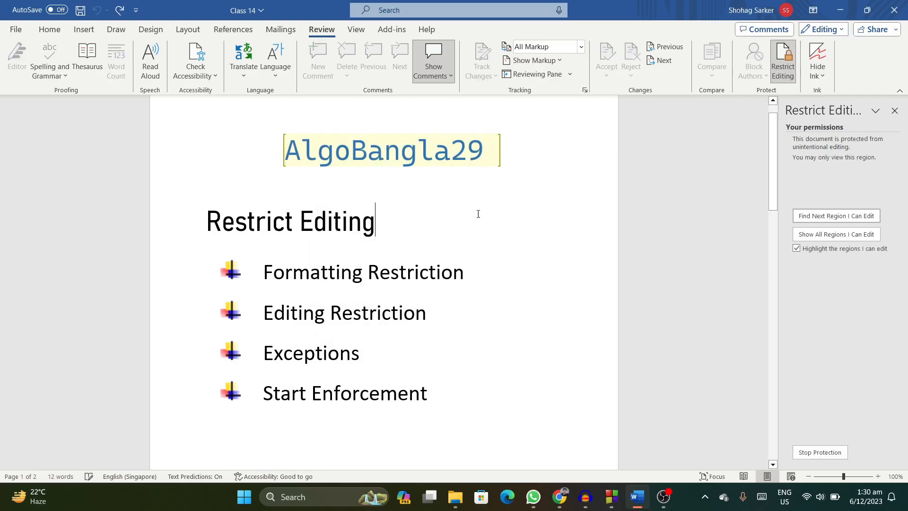
Step: Test edits: trim the title to 'AlgoBangla', find the headings locked, then undo
left_click(488, 153)
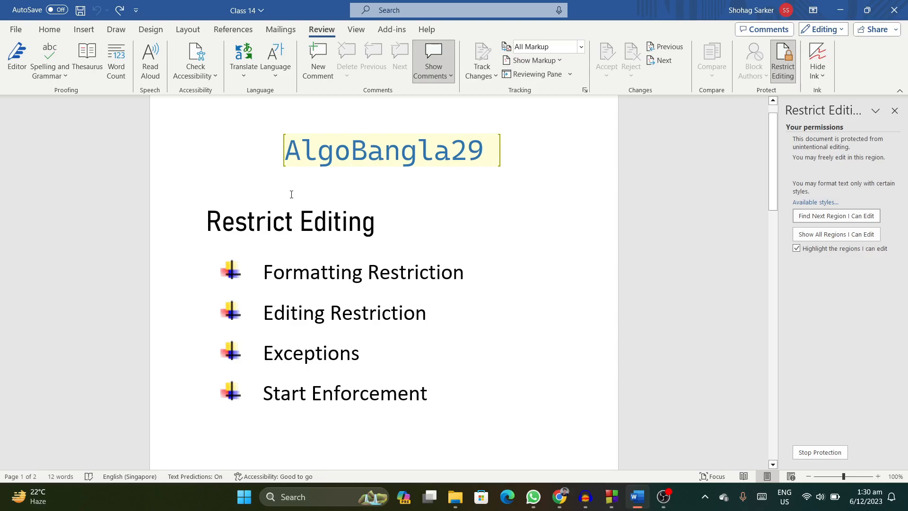
key("BackSpace")
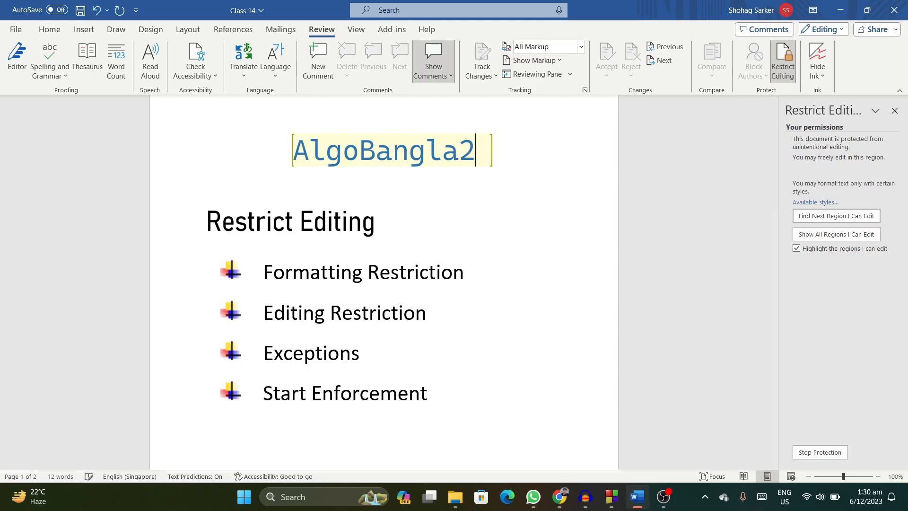
key("BackSpace")
left_click(413, 246)
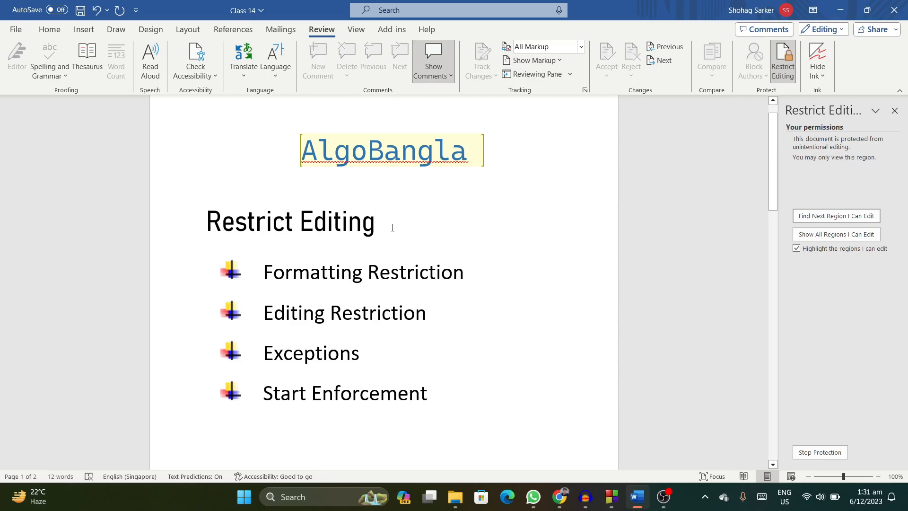
key("BackSpace")
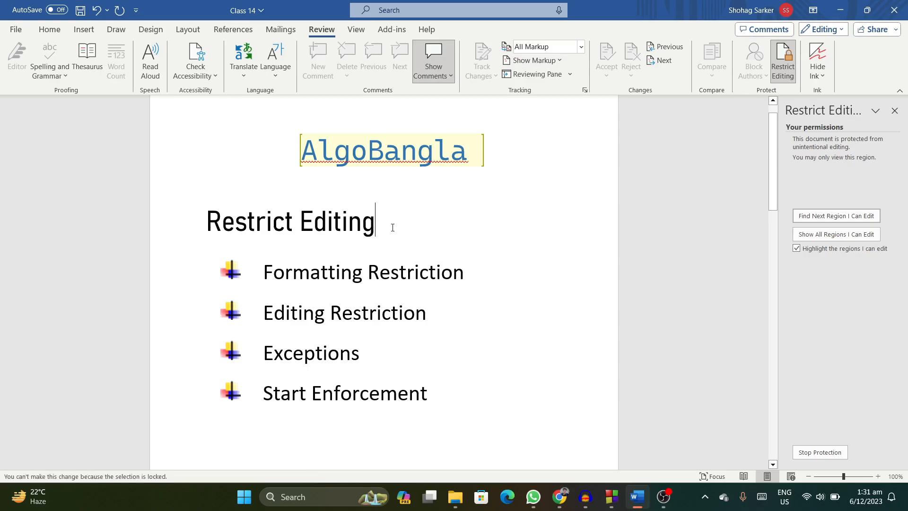
left_click(481, 275)
left_click(444, 312)
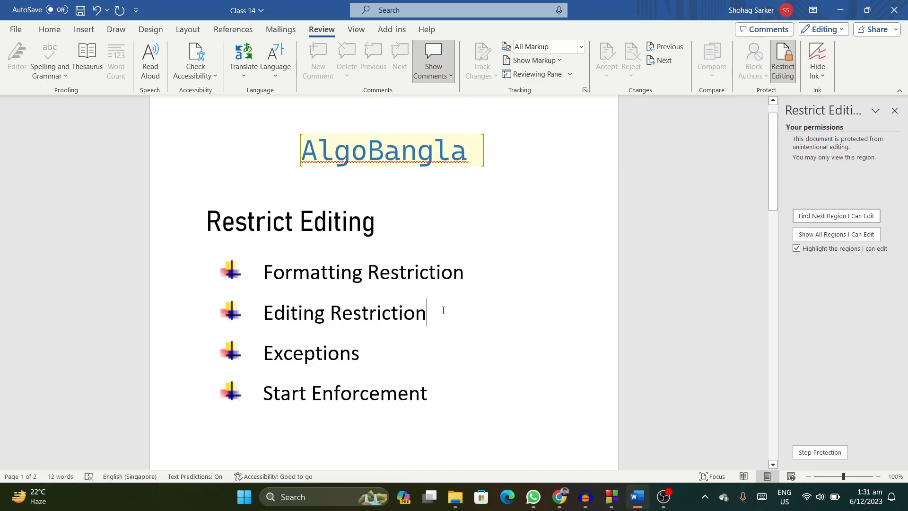
key("ctrl+z")
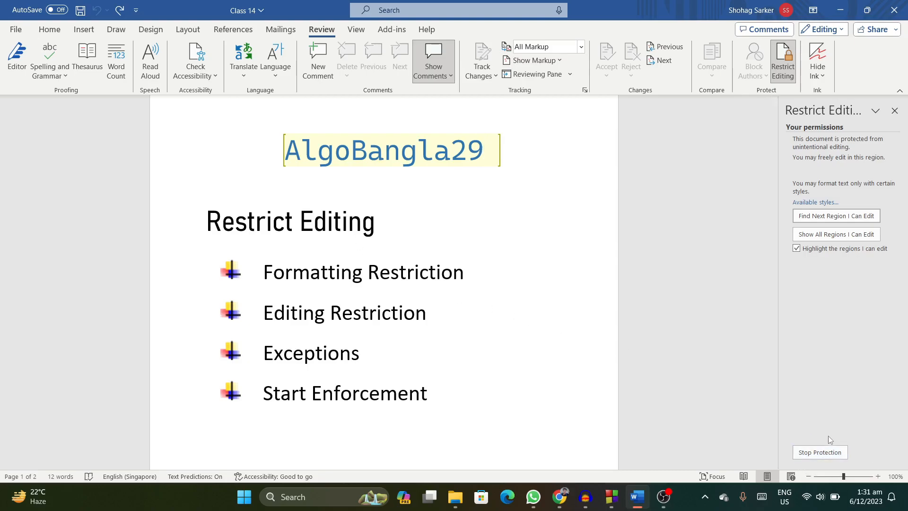
Step: Stop the protection with the password, then test and undo an edit to the Restrict Editing heading
left_click(827, 452)
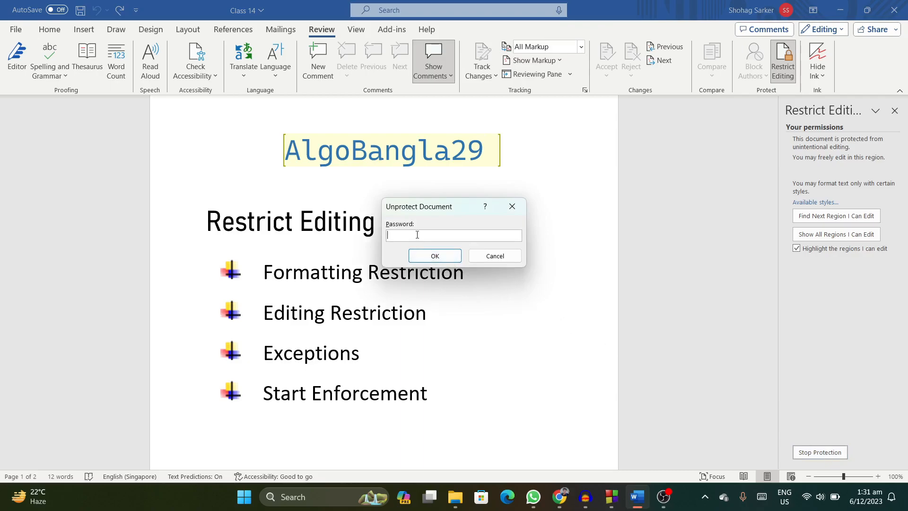
type("1234")
key("Return")
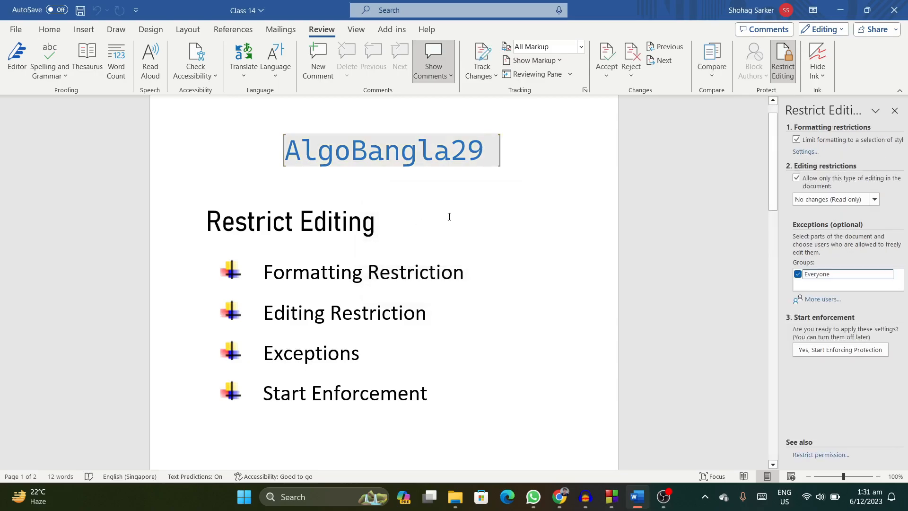
left_click(390, 222)
key("BackSpace")
key("ctrl+z")
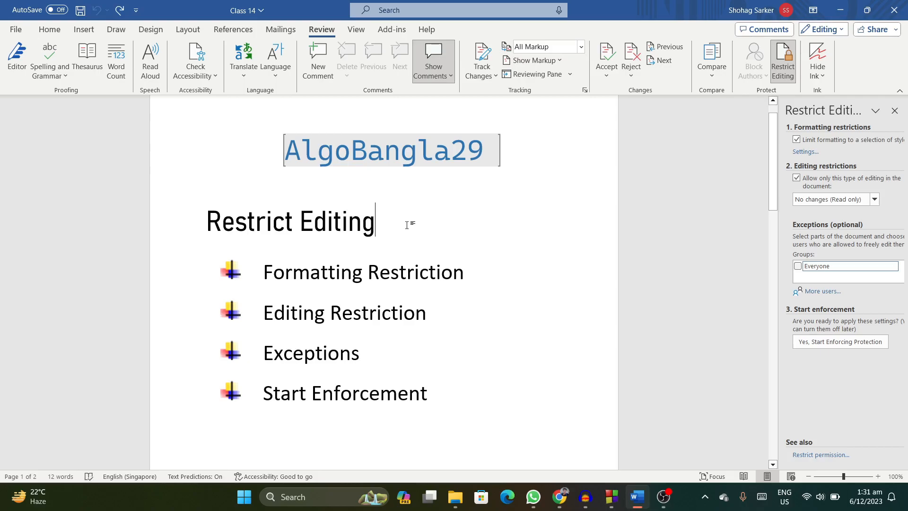
Step: Uncheck the editing restriction and confirm removing the Everyone exception on AlgoBangla29
left_click(402, 161)
left_click(797, 178)
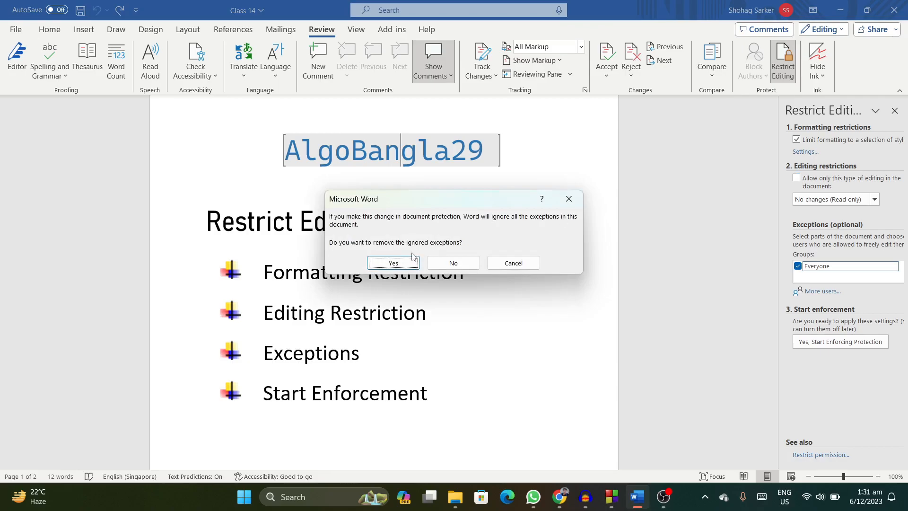
left_click(388, 262)
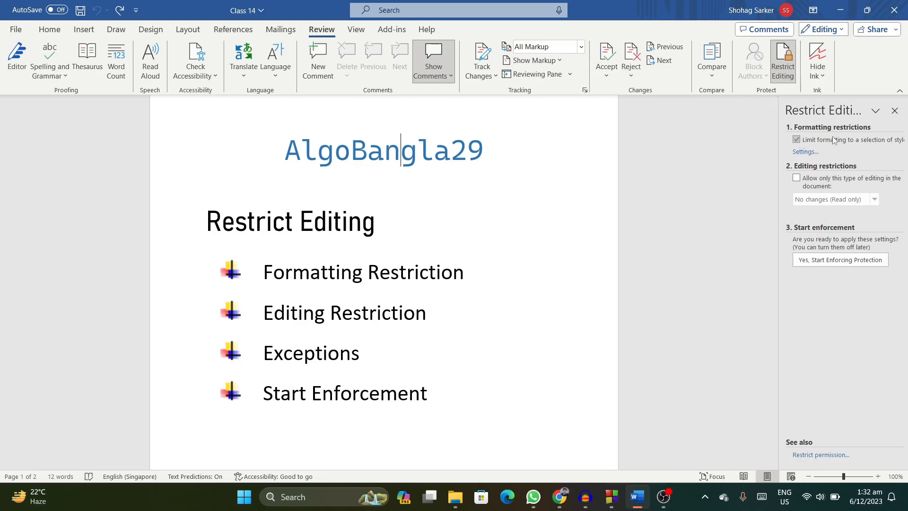
Step: Uncheck 'Limit formatting to a selection of styles' and scroll through the Class 14 document
left_click(796, 140)
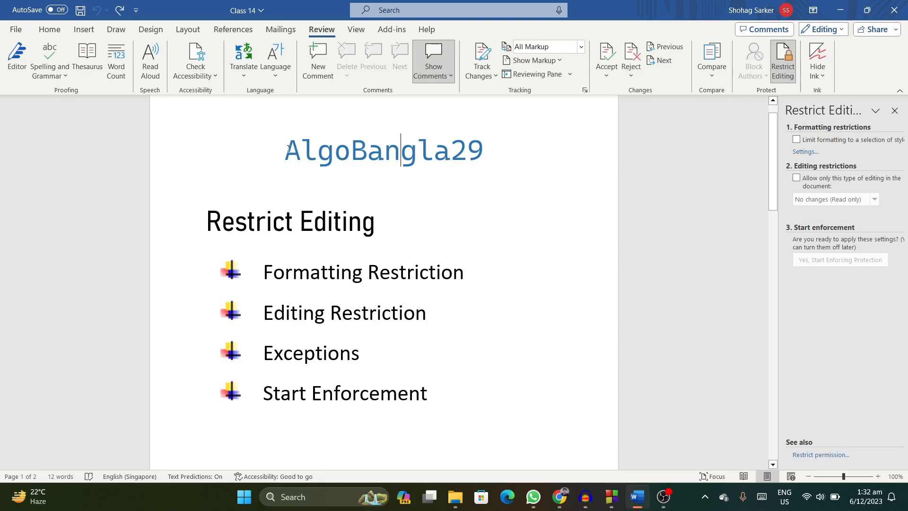
scroll(254, 256, "down", 6)
scroll(242, 332, "down", 3)
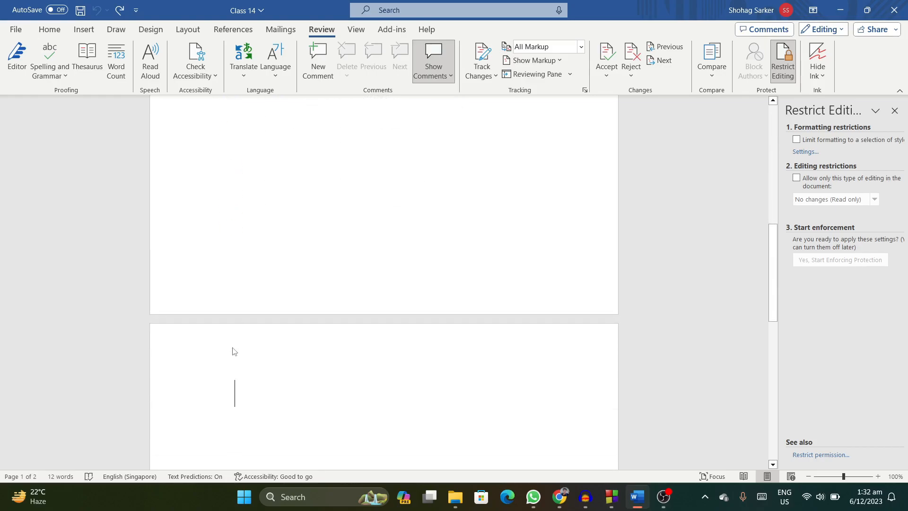
scroll(290, 289, "up", 6)
scroll(291, 289, "up", 3)
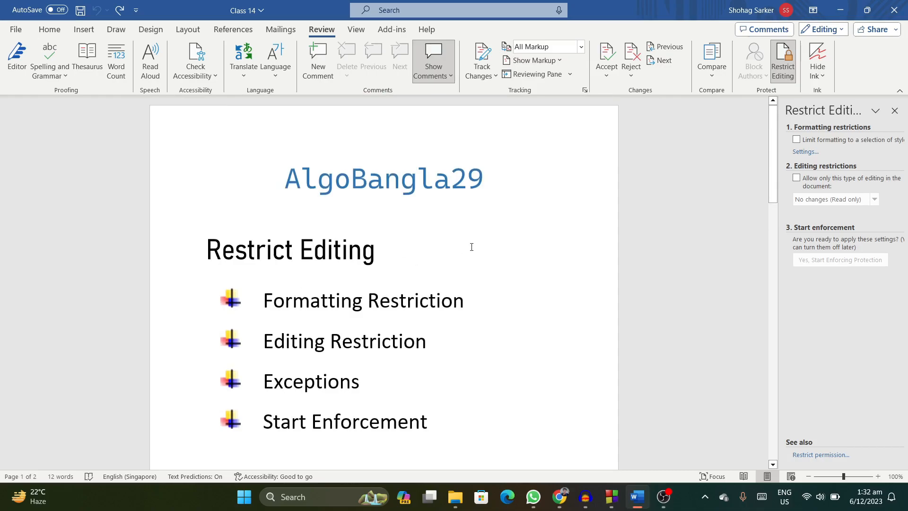
Step: Check both restriction boxes, tick Everyone, and enforce protection with a password
left_click(797, 140)
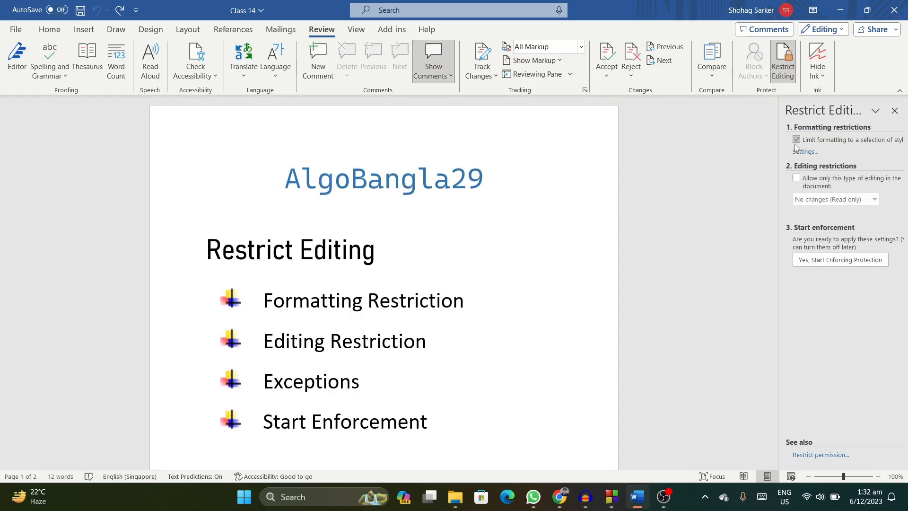
left_click(796, 185)
left_click(797, 281)
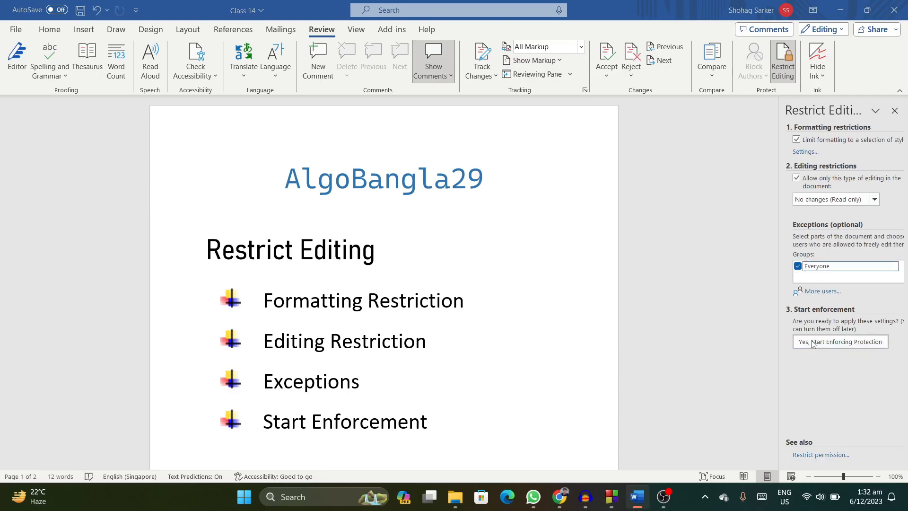
left_click(811, 341)
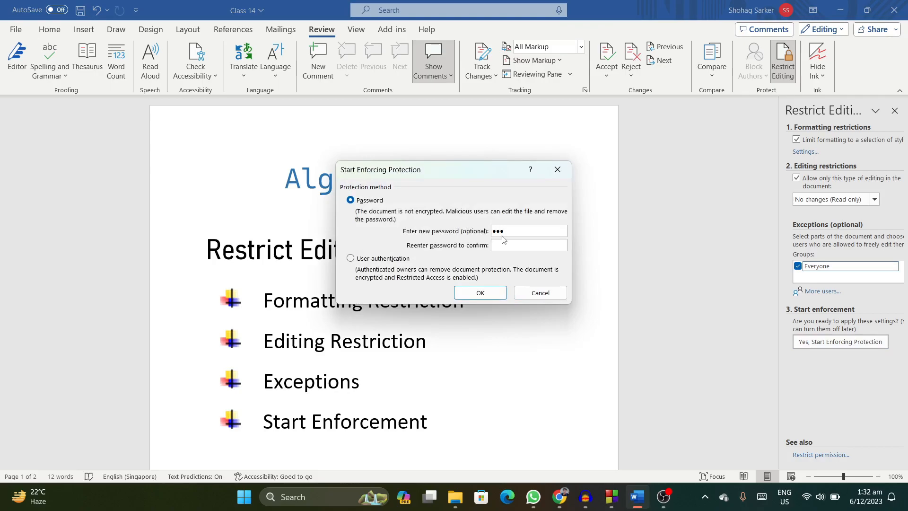
key("Return")
Step: Try edits in AlgoBangla29, the Restrict Editing heading, and the Editing Restriction bullet
scroll(489, 244, "down", 8)
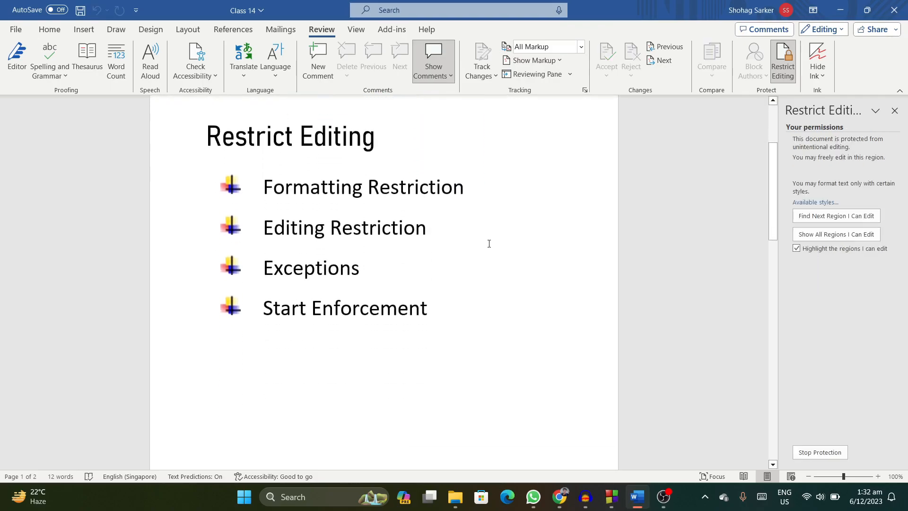
scroll(489, 244, "up", 2)
scroll(489, 244, "up", 6)
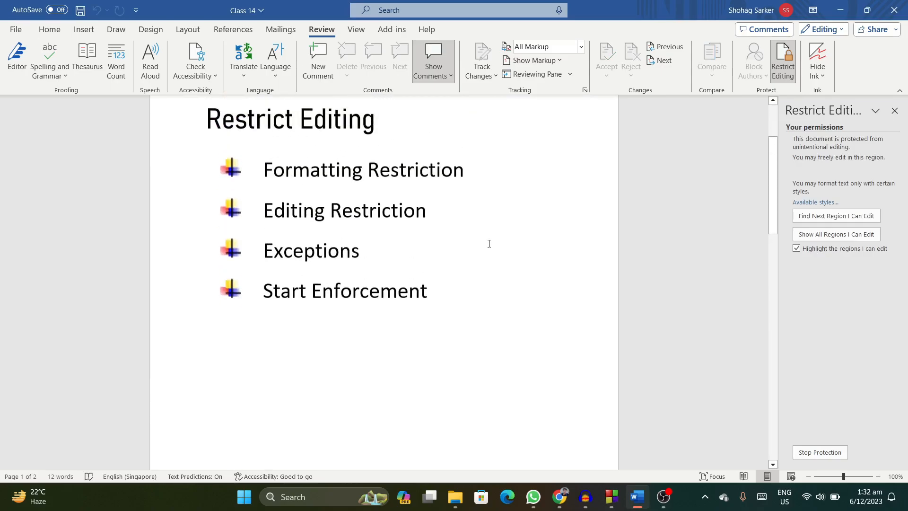
left_click(486, 194)
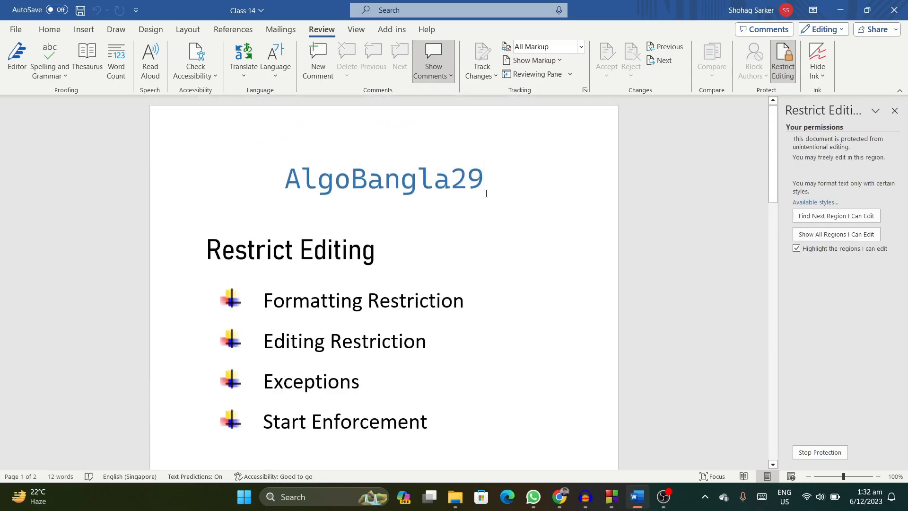
key("BackSpace")
left_click(381, 245)
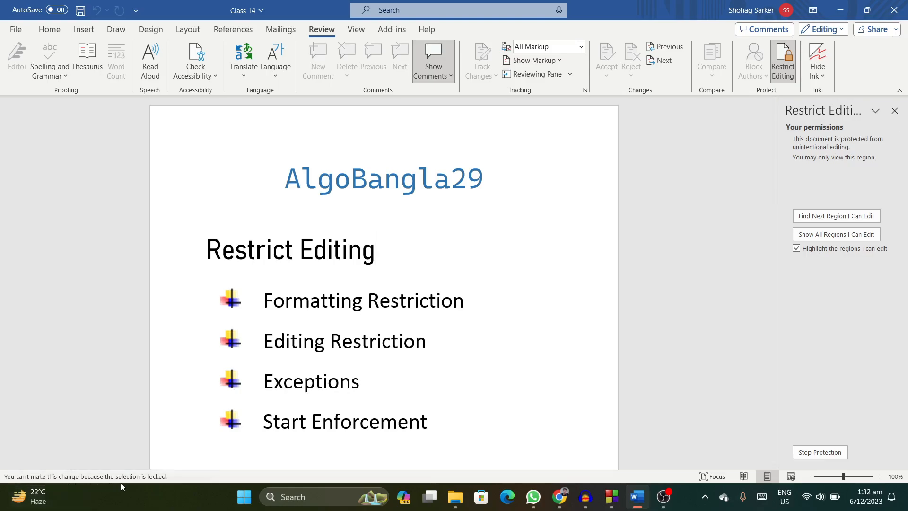
left_click(373, 365)
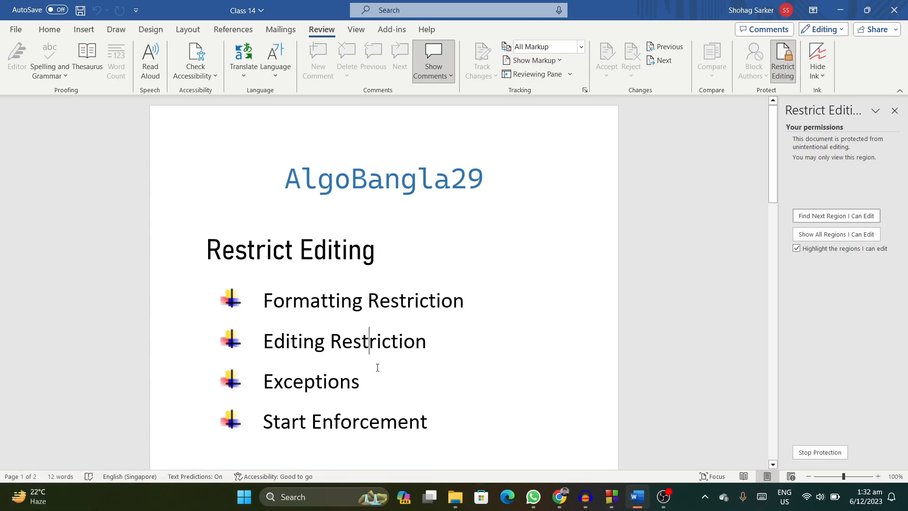
left_click(434, 347)
key("BackSpace")
Step: Stop the document protection by entering the password
left_click(802, 453)
type("••••")
key("Return")
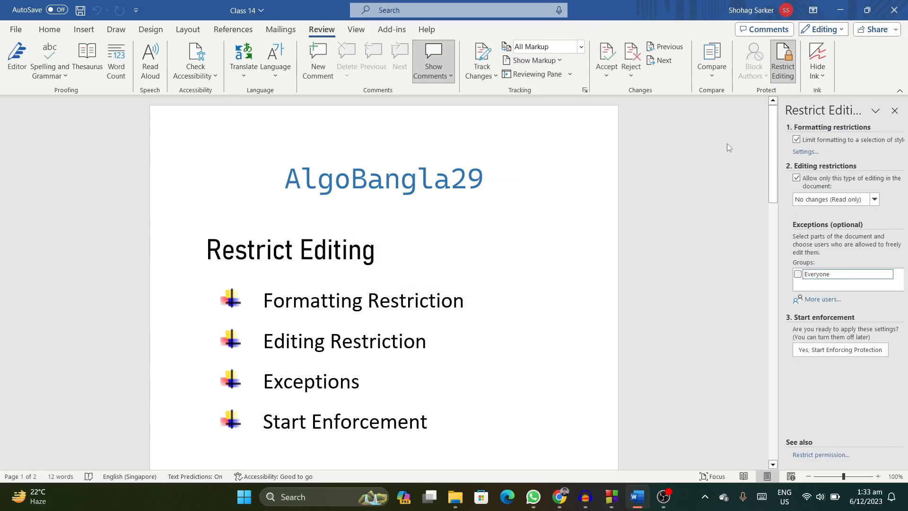
Step: Uncheck both restrictions, confirm removing the exceptions, and scroll to page 2
left_click(796, 140)
left_click(796, 176)
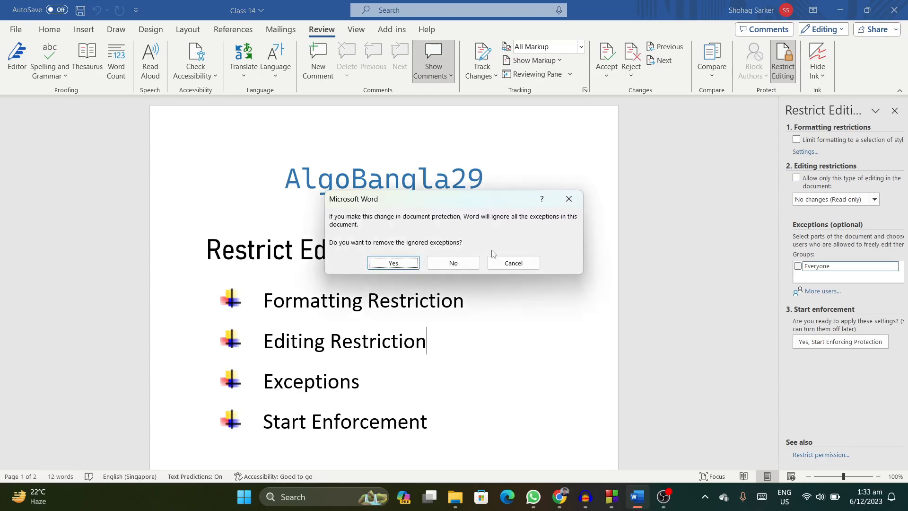
left_click(385, 262)
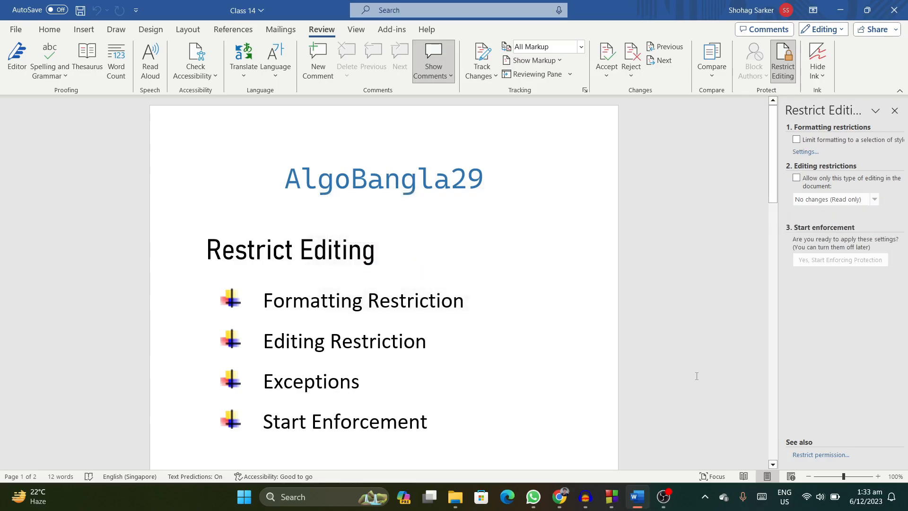
scroll(445, 357, "down", 5)
scroll(445, 360, "down", 10)
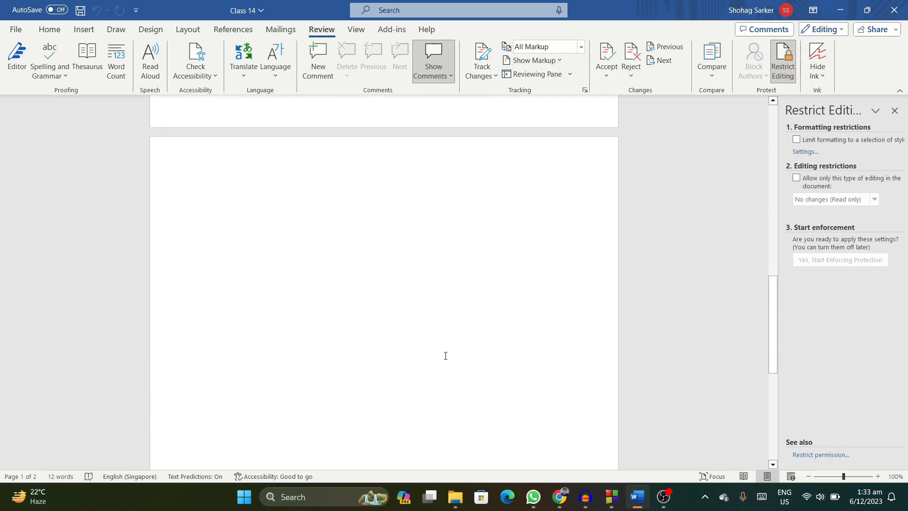